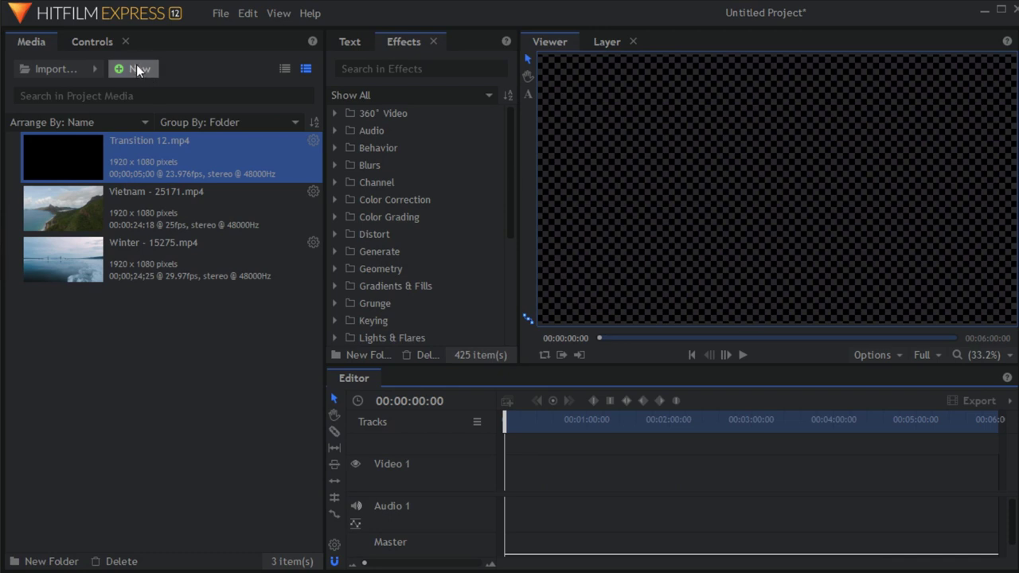
Step: Create a composite shot named Composite Shot 1 using the 1080p Full HD @ 25 fps template with a 30-second duration
{"action": "left_click", "coordinate": [138, 70]}
{"action": "left_click", "coordinate": [144, 90]}
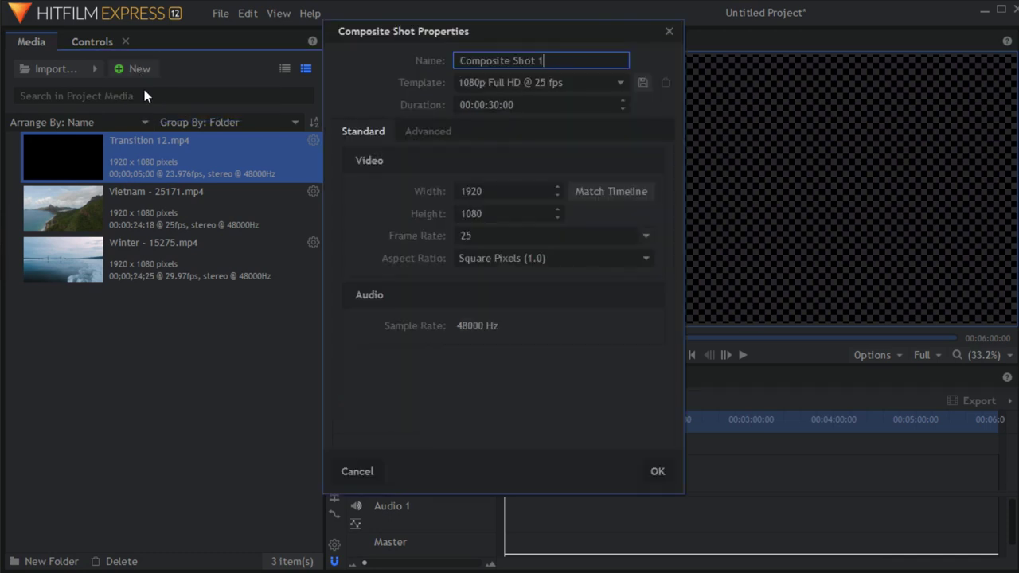
{"action": "left_click", "coordinate": [655, 472]}
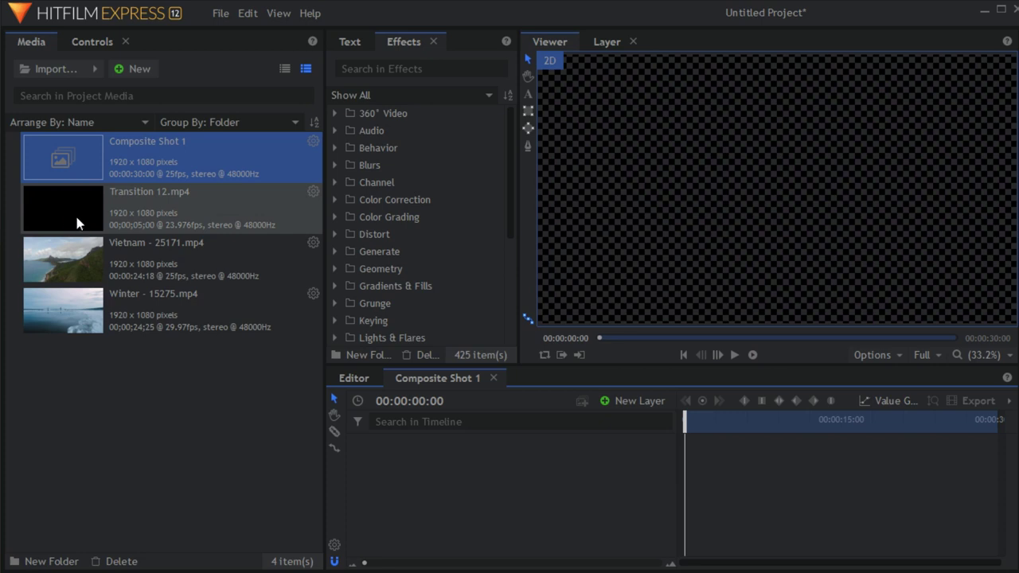
Step: Stack Transition 12.mp4 above Winter - 15275.mp4 in the composite shot and hide the transition layer
{"action": "left_click_drag", "start_coordinate": [64, 200], "coordinate": [393, 452]}
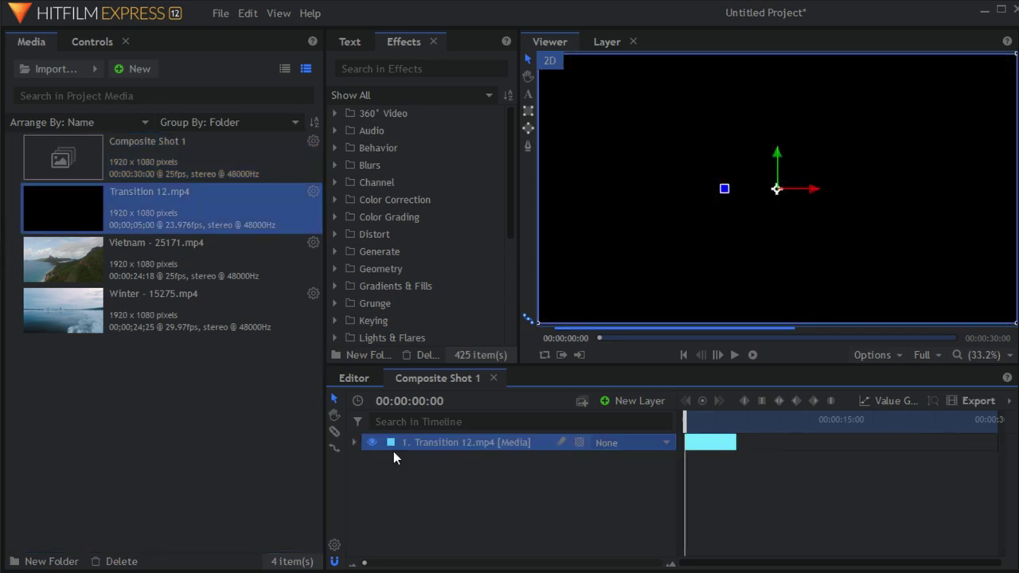
{"action": "mouse_move", "coordinate": [685, 423]}
{"action": "left_mouse_down"}
{"action": "mouse_move", "coordinate": [699, 428]}
{"action": "mouse_move", "coordinate": [668, 431]}
{"action": "left_mouse_up"}
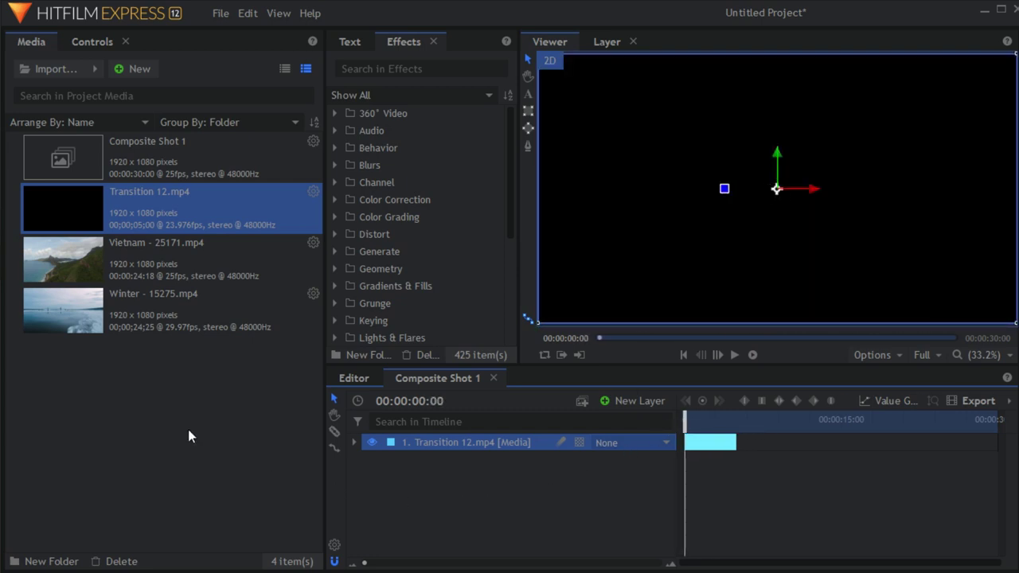
{"action": "left_click_drag", "start_coordinate": [70, 312], "coordinate": [403, 477]}
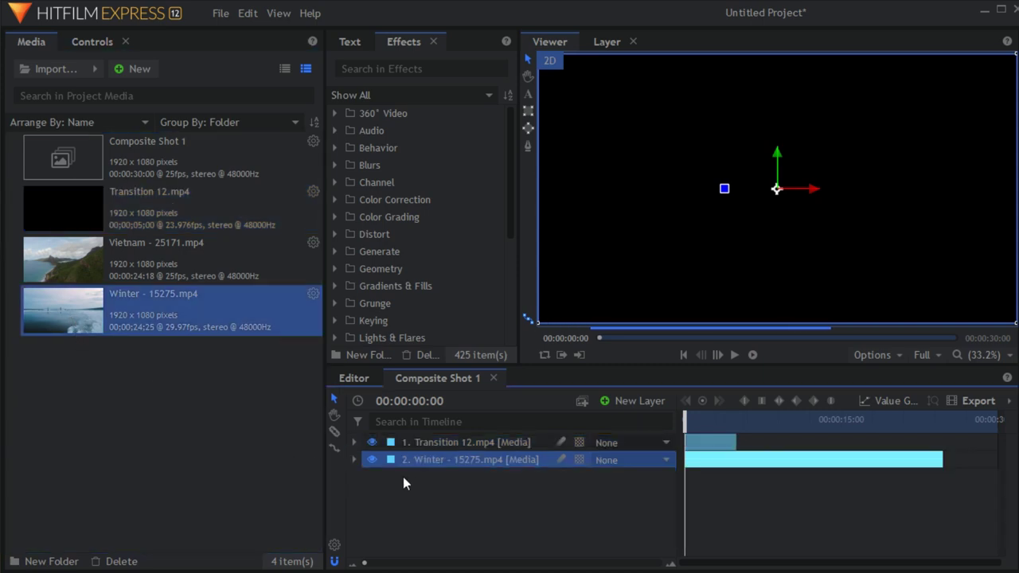
{"action": "left_click", "coordinate": [373, 442]}
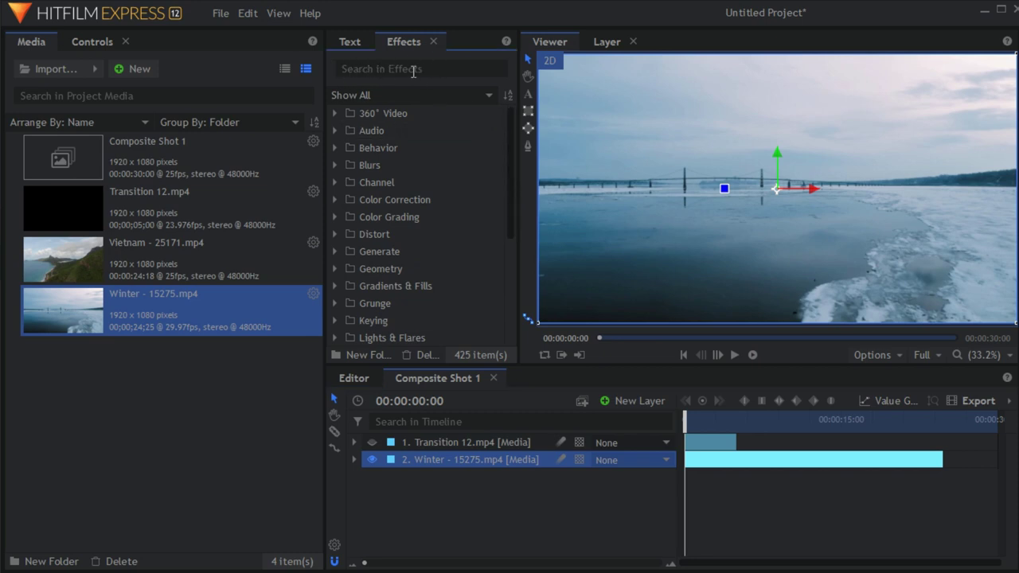
Step: Find the Set Matte effect and apply it to the Winter - 15275.mp4 layer
{"action": "left_click", "coordinate": [347, 69]}
{"action": "type", "text": "set"}
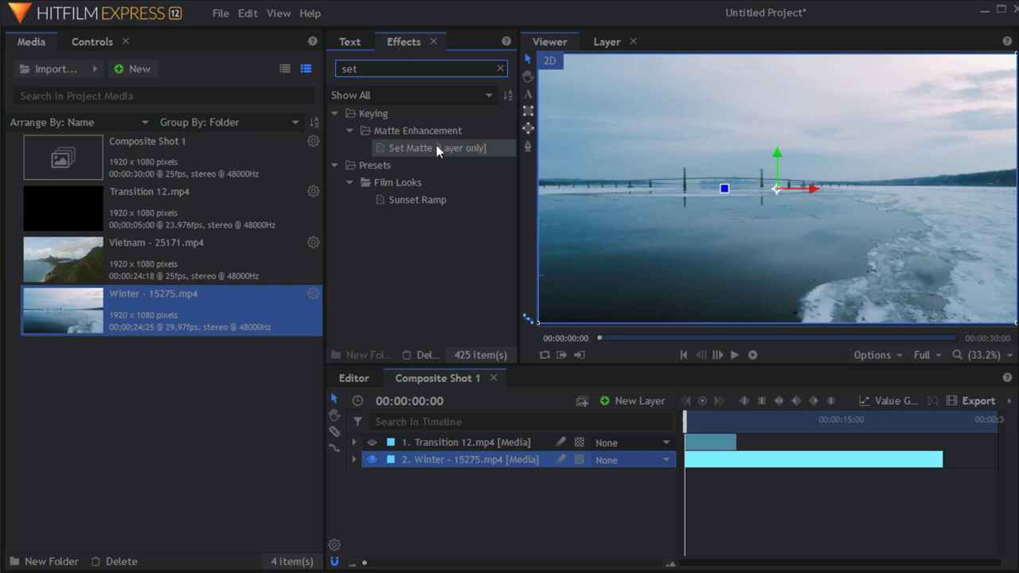
{"action": "left_click_drag", "start_coordinate": [415, 146], "coordinate": [421, 458]}
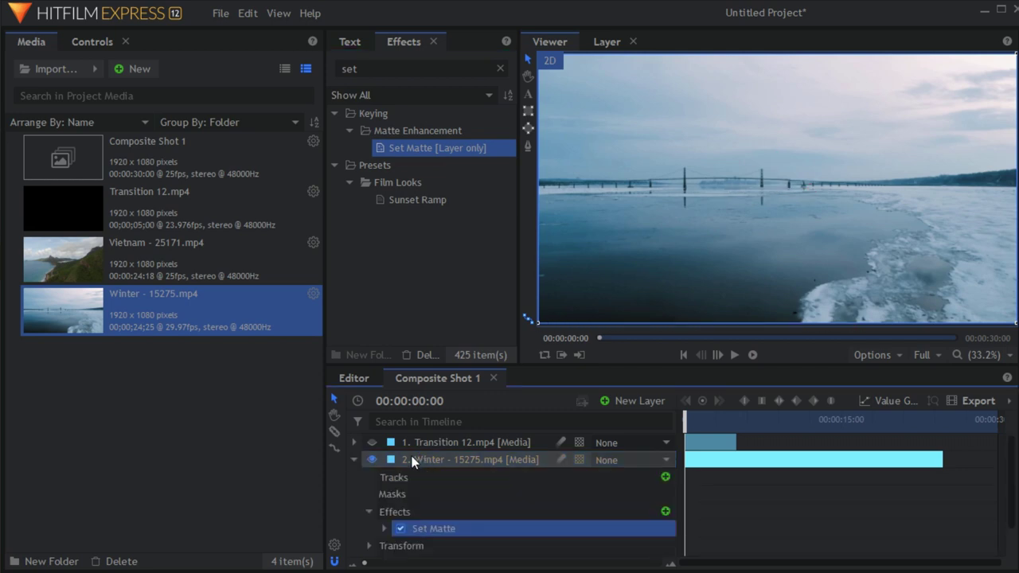
Step: Configure the Winter layer's Set Matte with Transition 12.mp4 as source layer, Luminance as matte source, and Invert enabled
{"action": "left_click", "coordinate": [90, 43]}
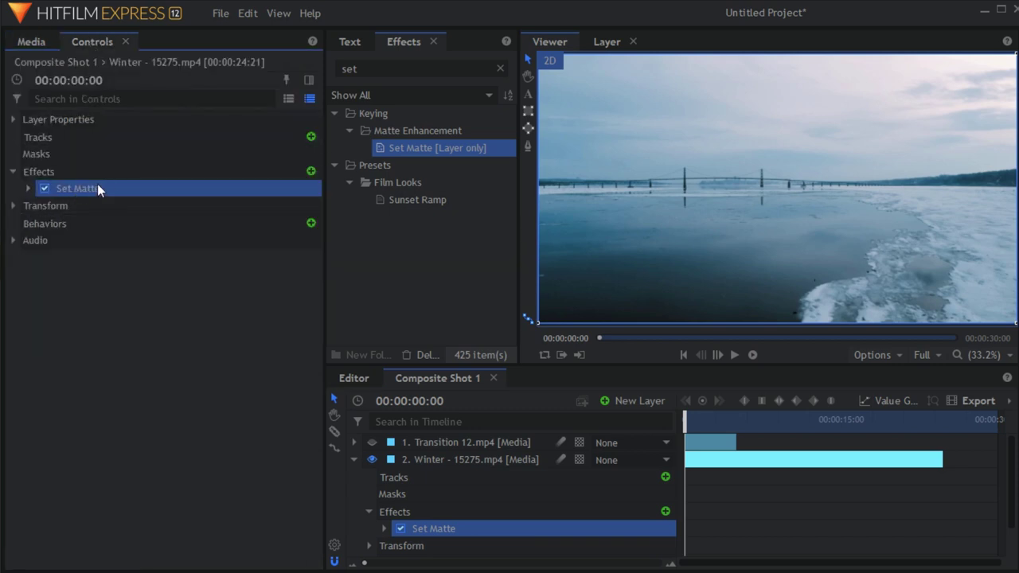
{"action": "left_click", "coordinate": [28, 188]}
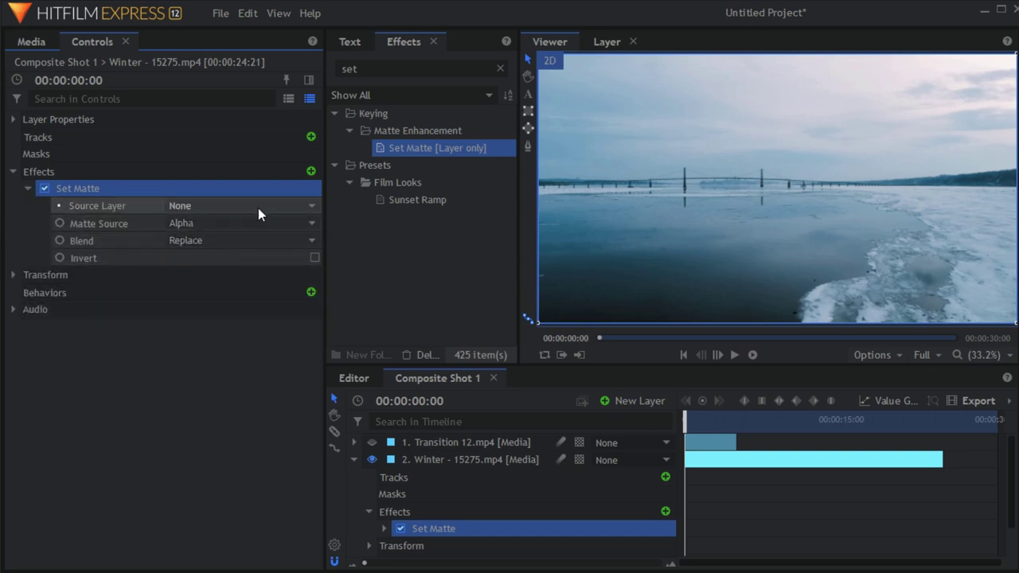
{"action": "left_click", "coordinate": [310, 206]}
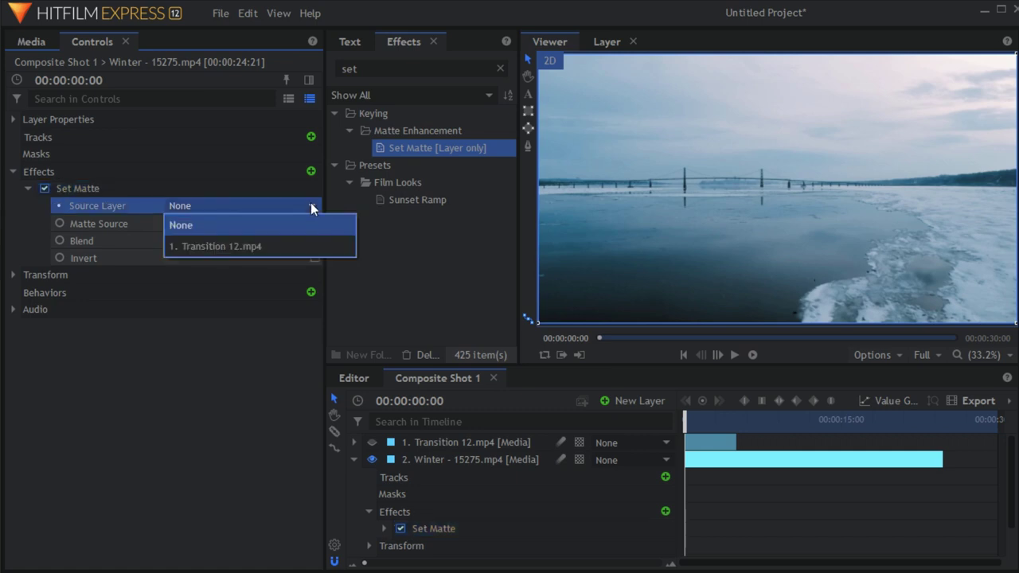
{"action": "left_click", "coordinate": [208, 246]}
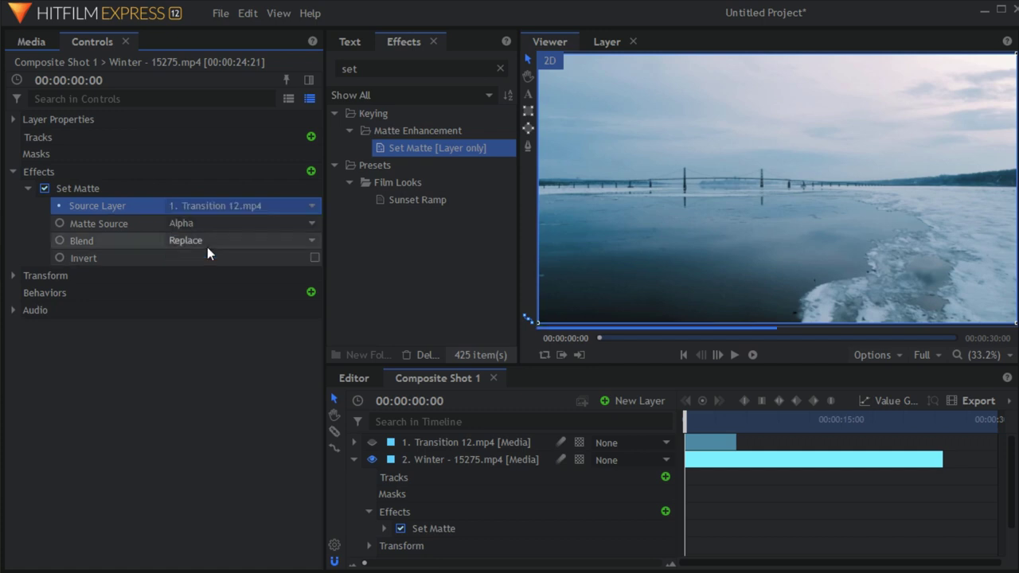
{"action": "left_click", "coordinate": [310, 224]}
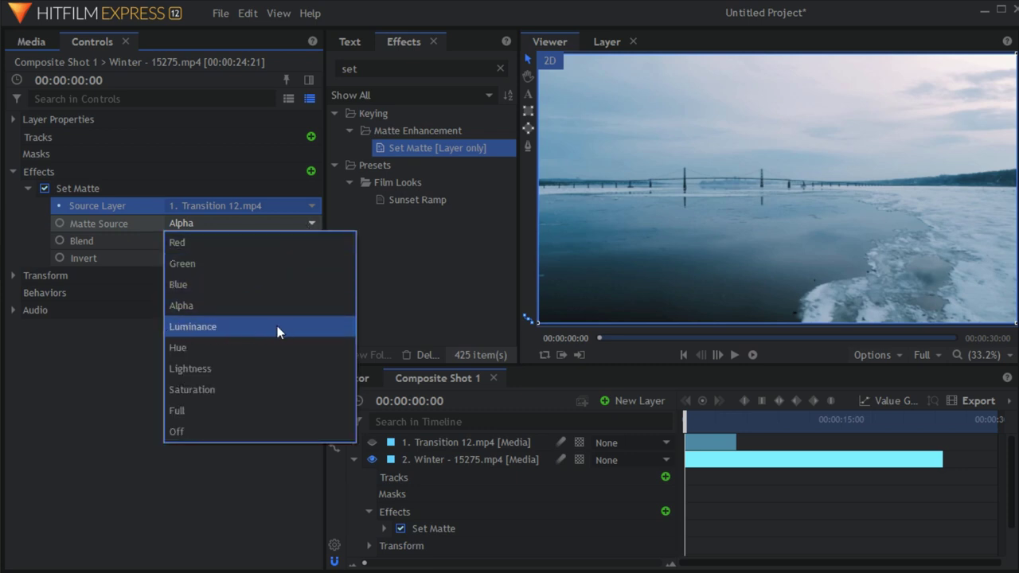
{"action": "left_click", "coordinate": [194, 327]}
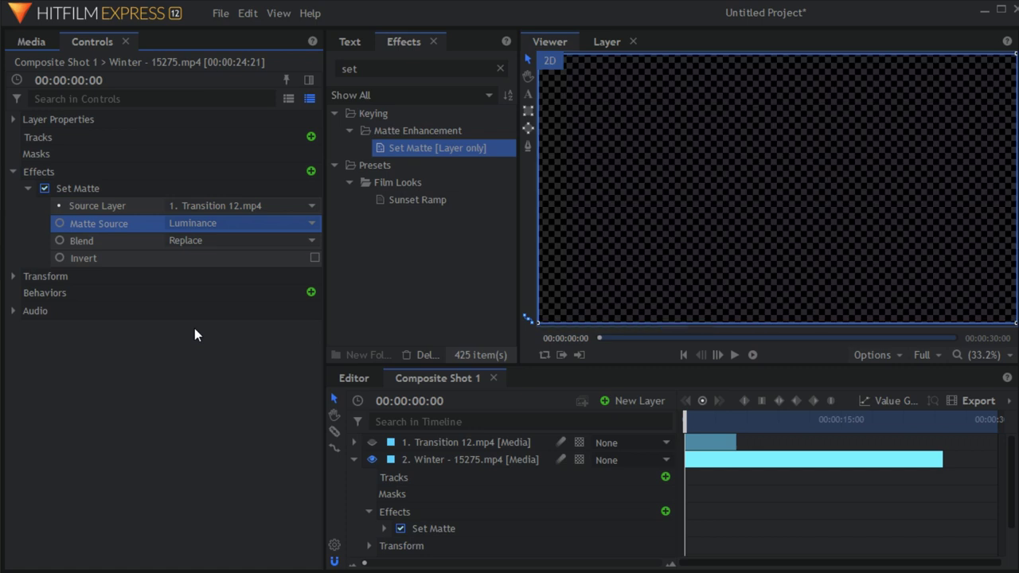
{"action": "left_click", "coordinate": [314, 258]}
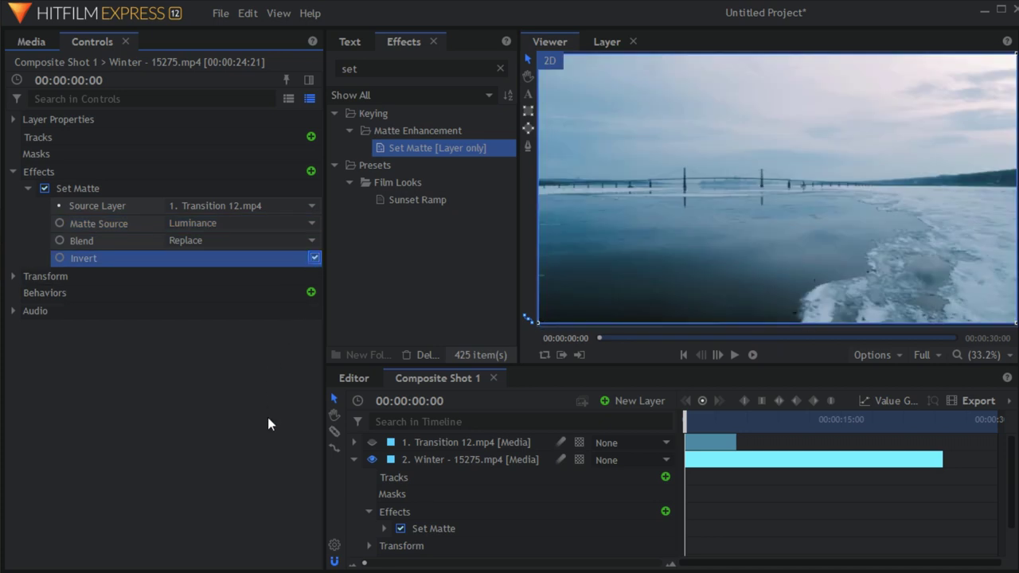
Step: Add a white 1920 x 1080 plane layer and place it beneath the Winter - 15275.mp4 layer
{"action": "left_click", "coordinate": [633, 402]}
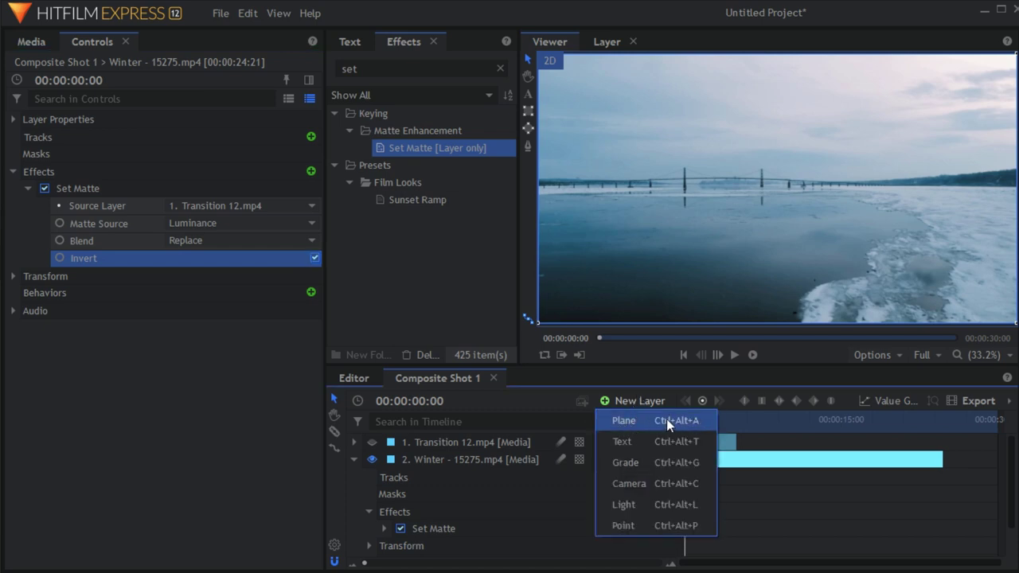
{"action": "left_click", "coordinate": [628, 422]}
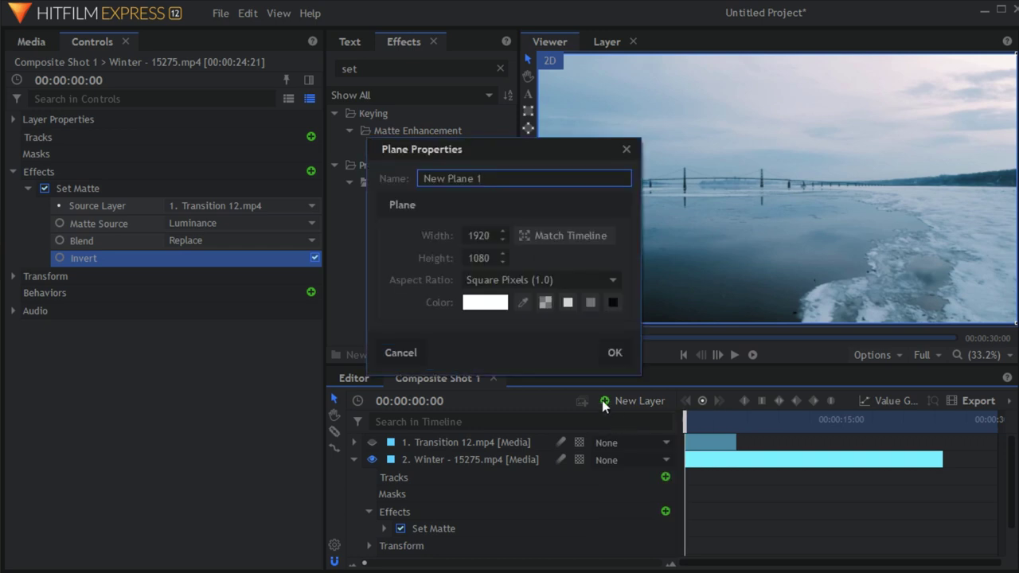
{"action": "left_click", "coordinate": [615, 353]}
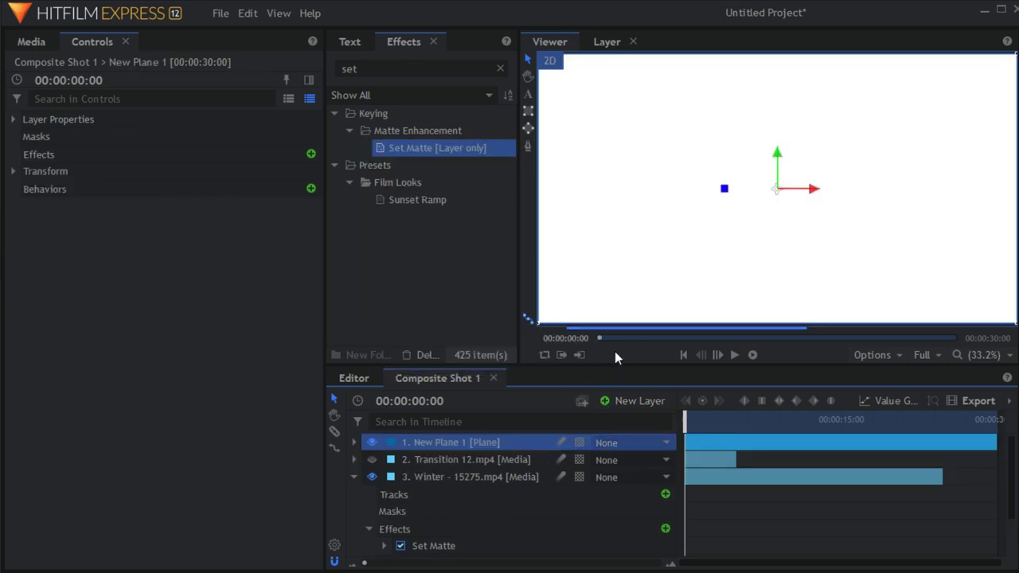
{"action": "left_click", "coordinate": [353, 477]}
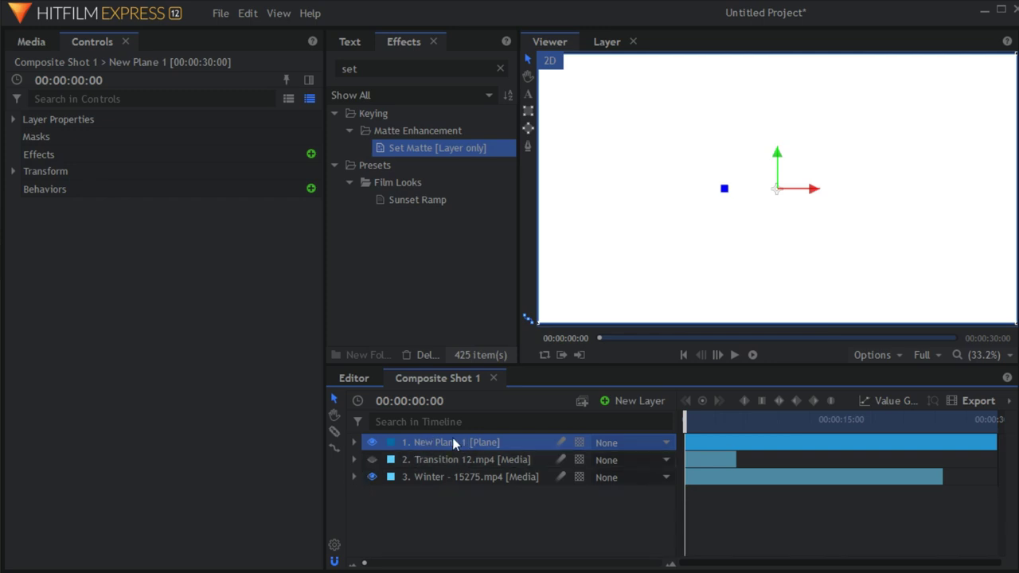
{"action": "left_click_drag", "start_coordinate": [430, 440], "coordinate": [441, 492]}
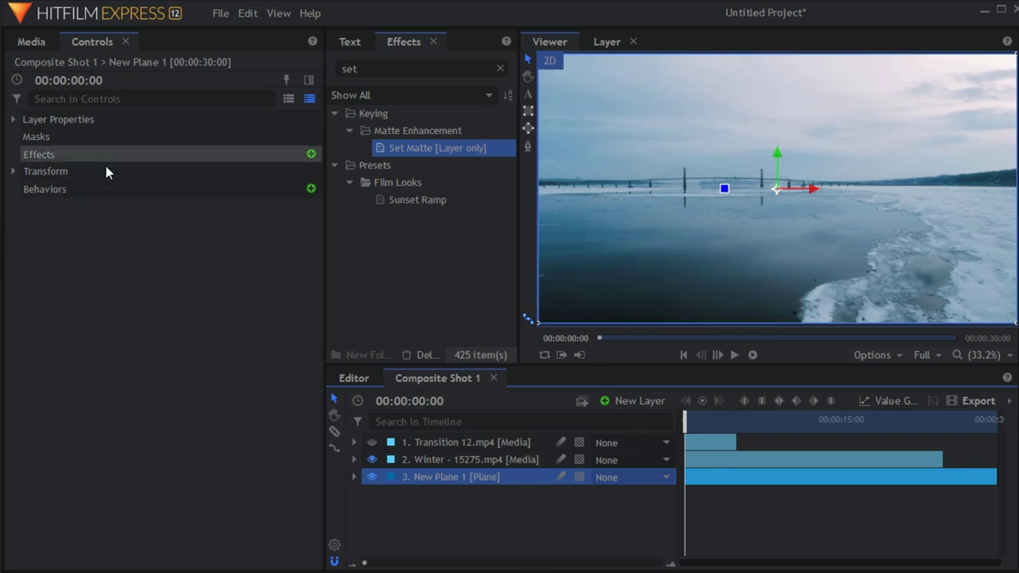
Step: Add Vietnam - 25171.mp4 to the composite shot and place it between the Winter layer and the white plane
{"action": "left_click", "coordinate": [33, 40]}
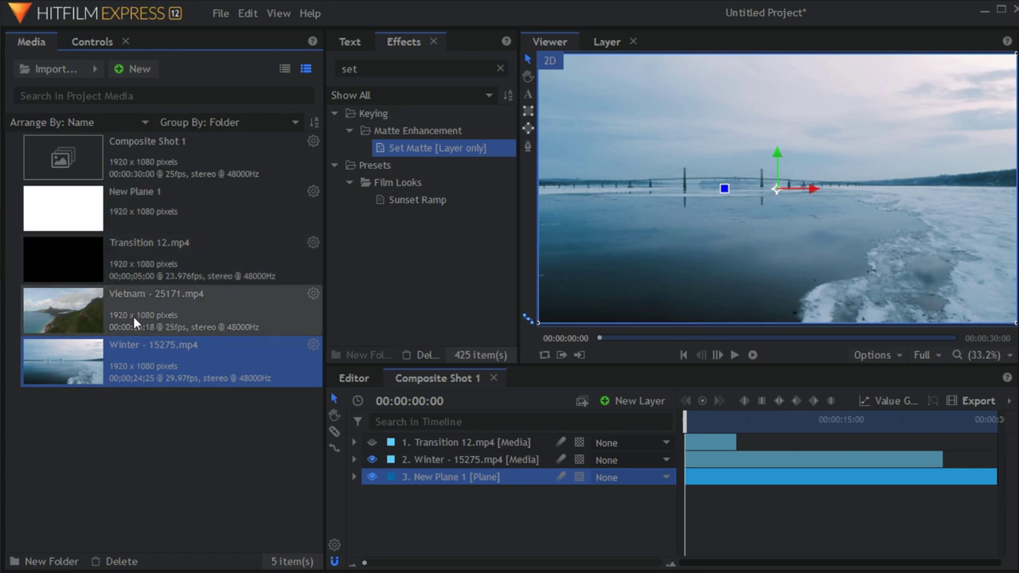
{"action": "left_click_drag", "start_coordinate": [65, 312], "coordinate": [403, 509]}
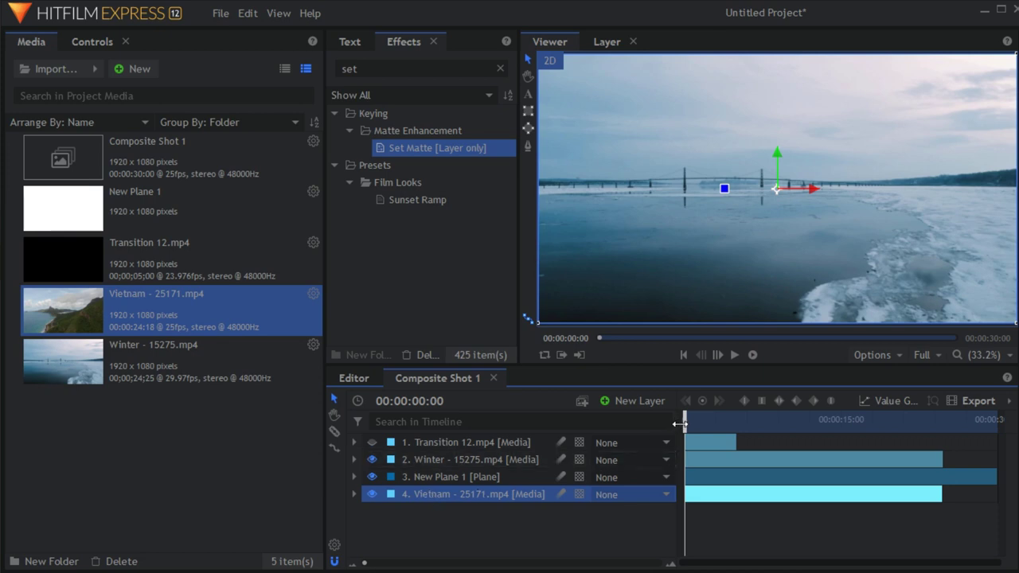
{"action": "mouse_move", "coordinate": [687, 423]}
{"action": "left_mouse_down"}
{"action": "mouse_move", "coordinate": [703, 423]}
{"action": "mouse_move", "coordinate": [674, 430]}
{"action": "left_mouse_up"}
{"action": "left_click_drag", "start_coordinate": [431, 494], "coordinate": [433, 470]}
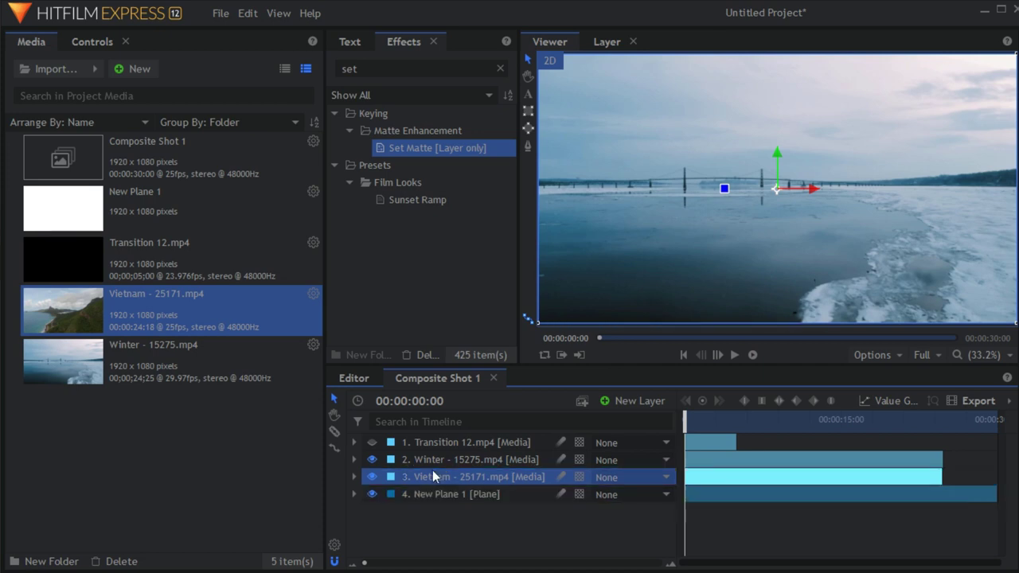
Step: Shift the Transition 12.mp4 clip along the timeline so it starts at about 10 seconds
{"action": "mouse_move", "coordinate": [683, 423]}
{"action": "left_mouse_down"}
{"action": "mouse_move", "coordinate": [700, 429]}
{"action": "mouse_move", "coordinate": [669, 428]}
{"action": "left_mouse_up"}
{"action": "left_click_drag", "start_coordinate": [699, 438], "coordinate": [799, 440]}
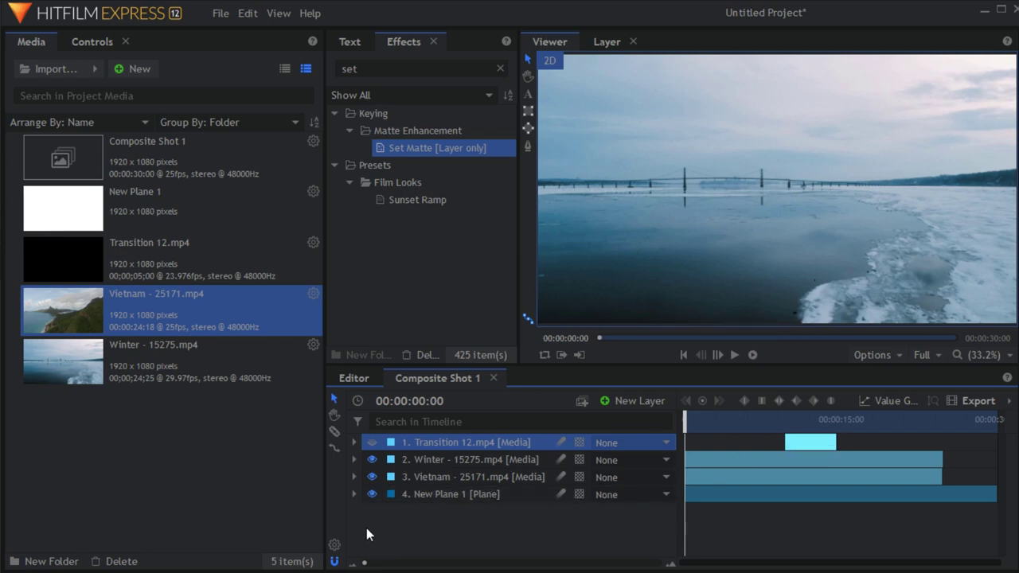
Step: Slice the white plane layer where the video clips end and remove the excess segment
{"action": "left_click", "coordinate": [336, 433]}
{"action": "left_click", "coordinate": [946, 495]}
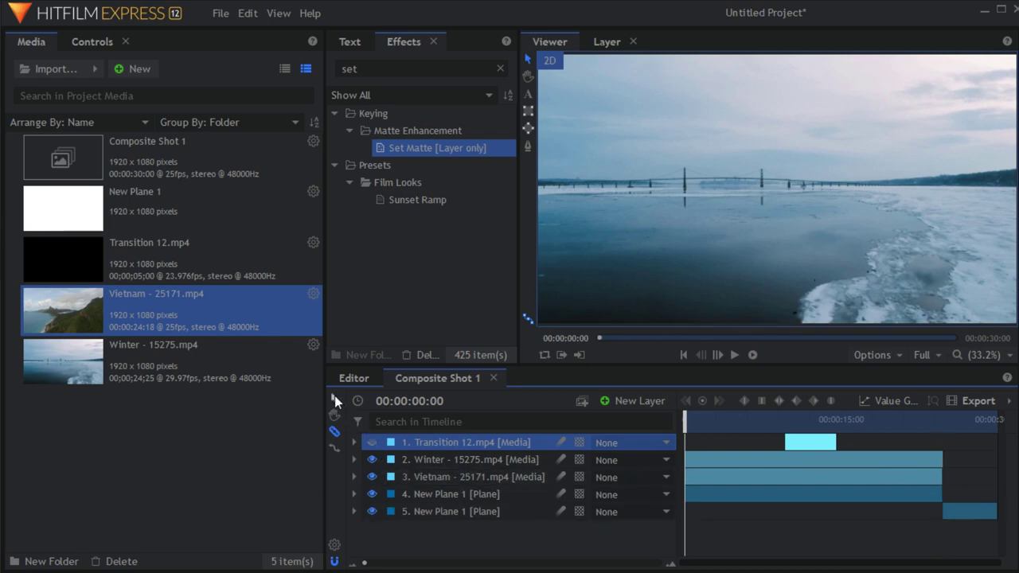
{"action": "left_click", "coordinate": [961, 511]}
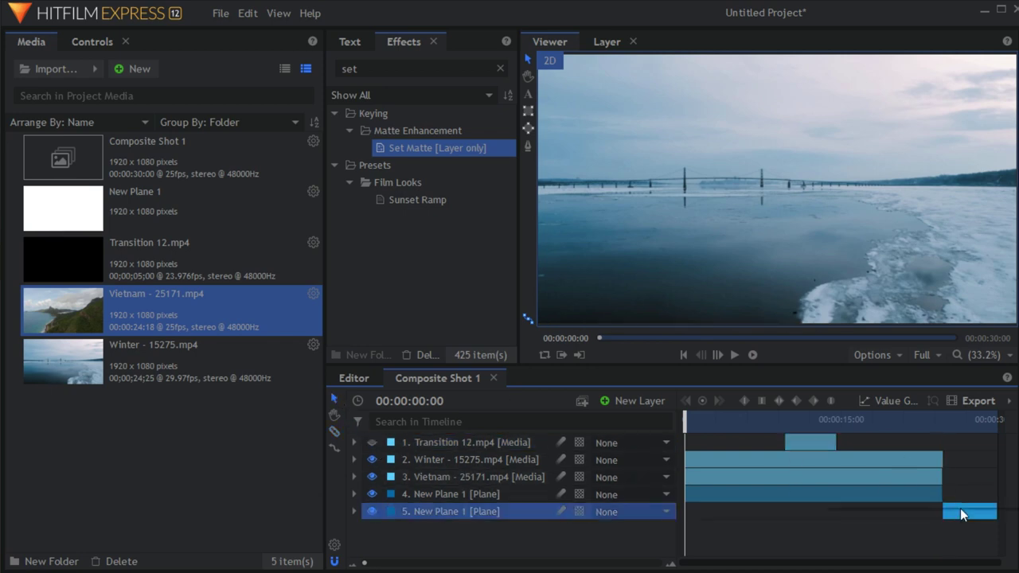
{"action": "right_click", "coordinate": [961, 510]}
{"action": "left_click", "coordinate": [883, 390]}
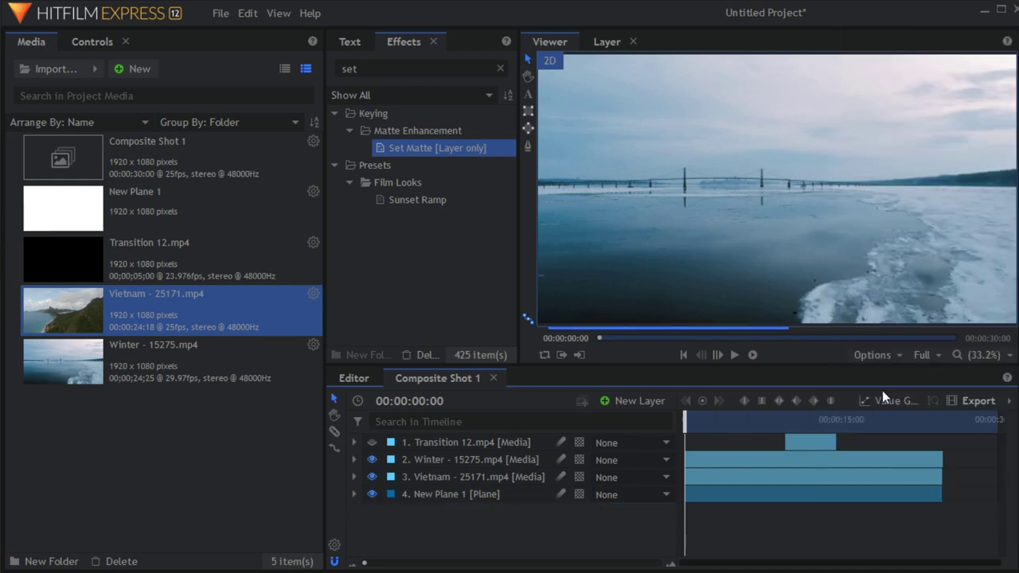
Step: Slice the Winter - 15275.mp4 layer at the end of the transition clip and remove the segment after it
{"action": "left_click", "coordinate": [733, 358]}
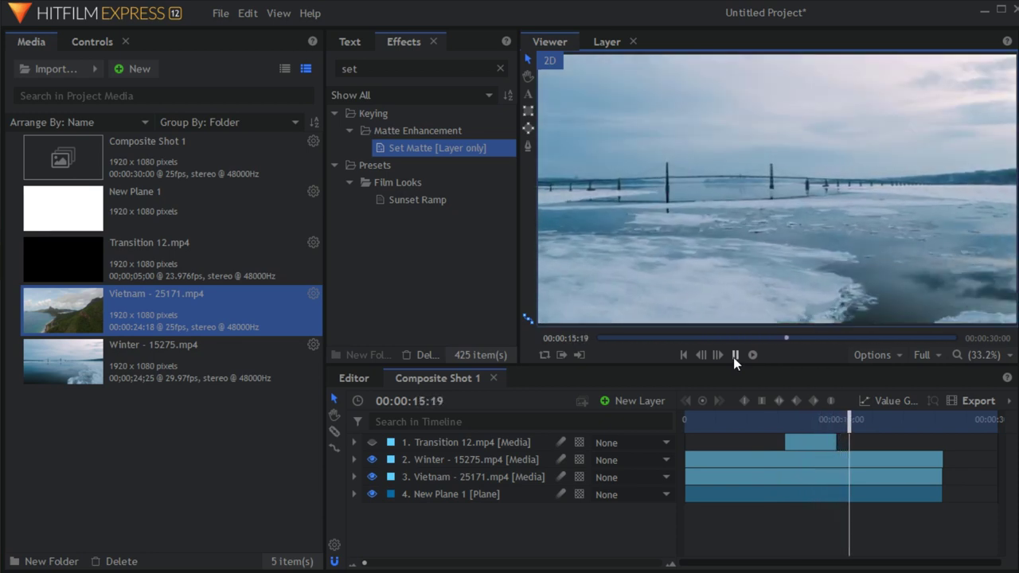
{"action": "left_click", "coordinate": [685, 356]}
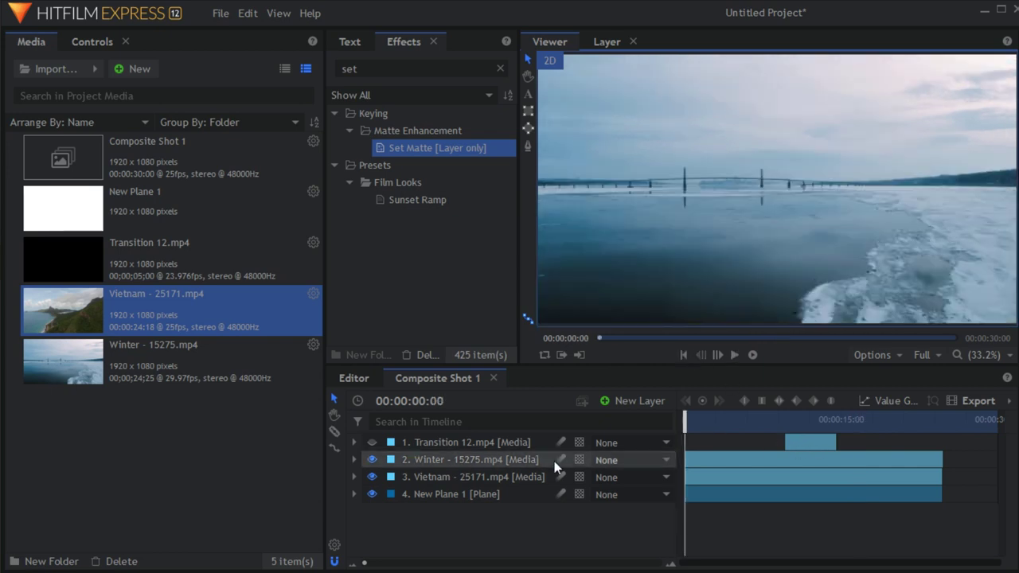
{"action": "left_click", "coordinate": [337, 433]}
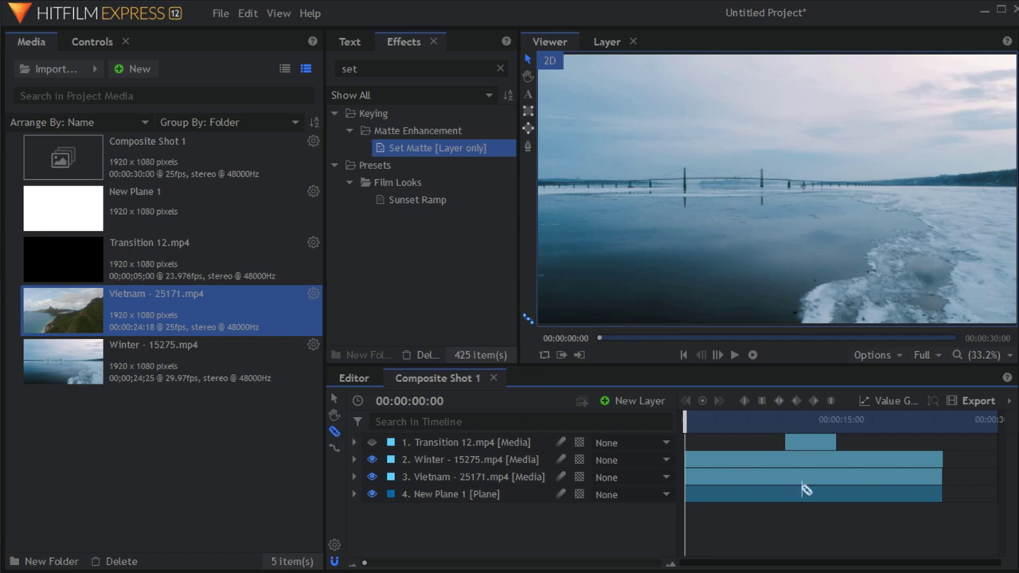
{"action": "left_click", "coordinate": [839, 461]}
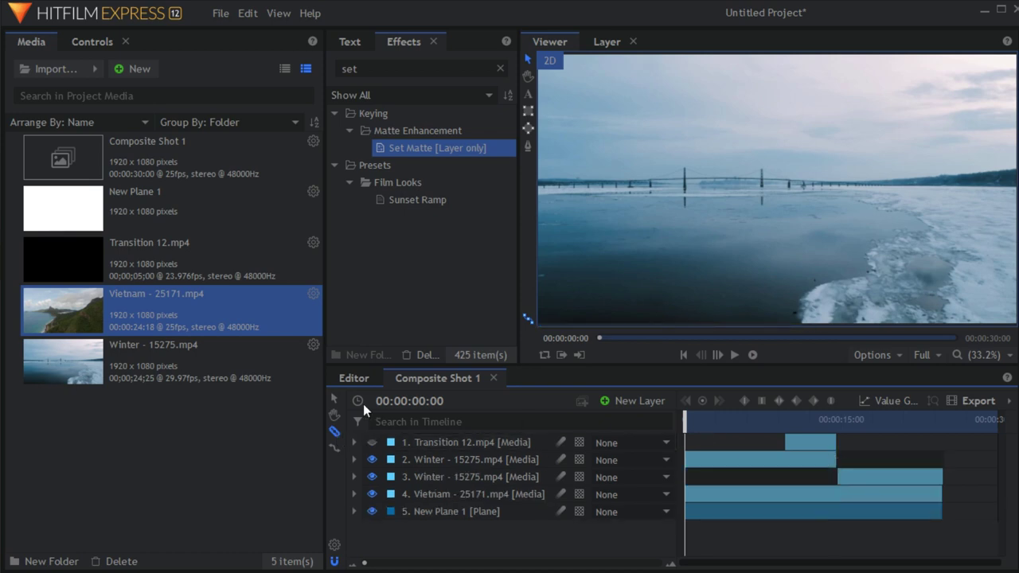
{"action": "right_click", "coordinate": [869, 481]}
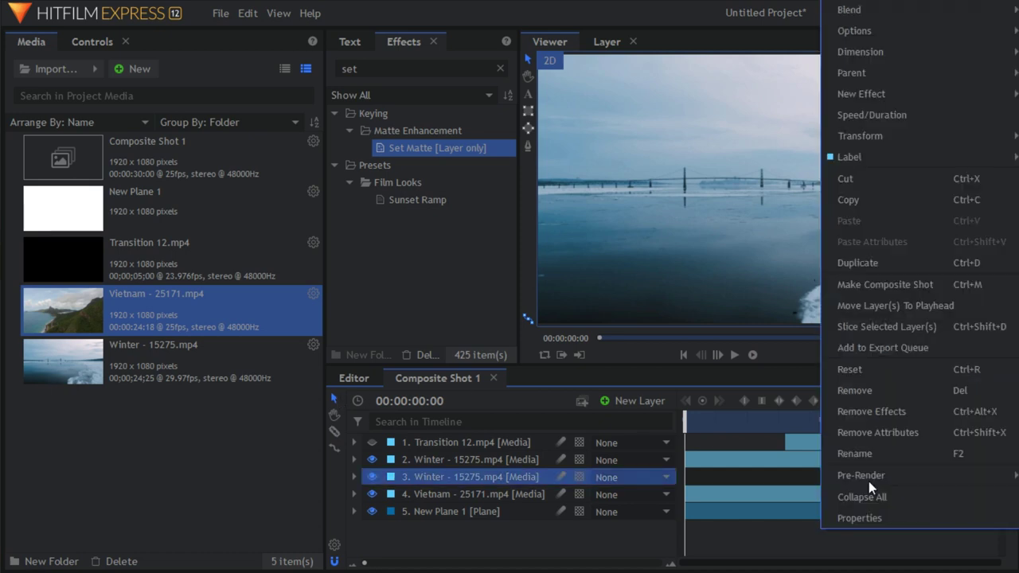
{"action": "left_click", "coordinate": [900, 390]}
{"action": "left_click_drag", "start_coordinate": [685, 423], "coordinate": [802, 431]}
{"action": "left_click_drag", "start_coordinate": [817, 432], "coordinate": [676, 450]}
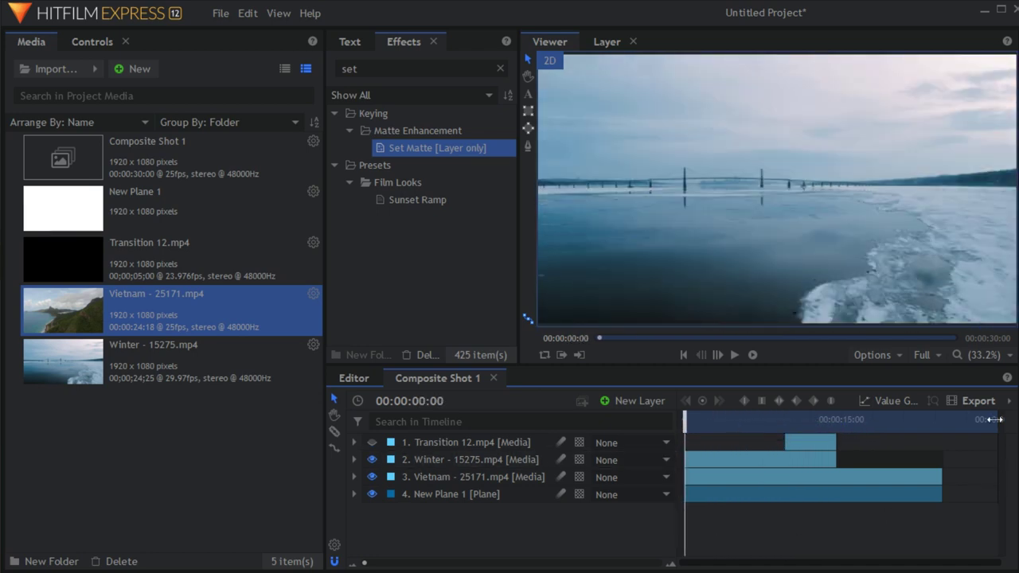
Step: Add the timeline's contents to the export queue and start exporting with the YouTube 1080p HD preset
{"action": "left_click", "coordinate": [976, 402]}
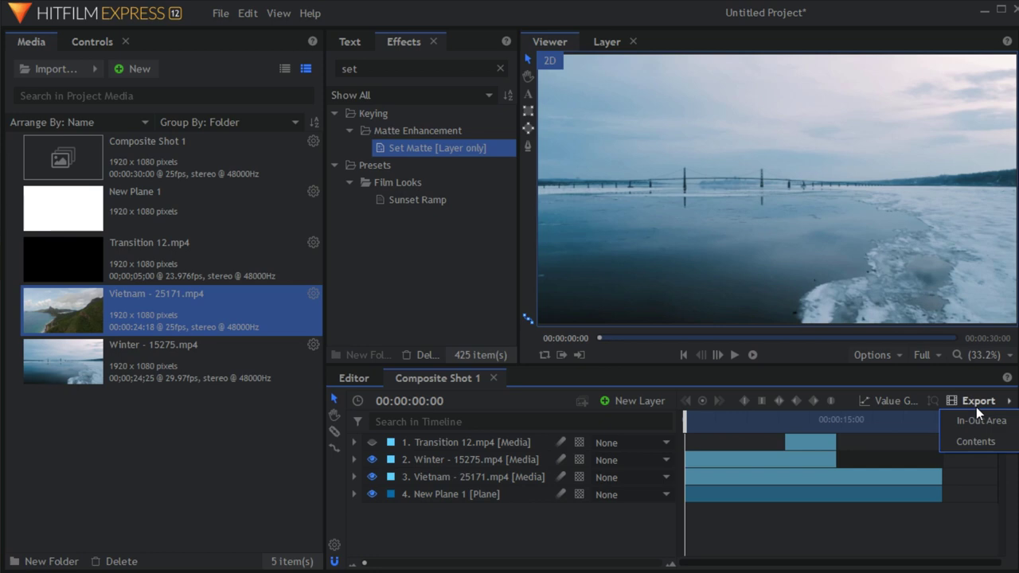
{"action": "left_click", "coordinate": [964, 442]}
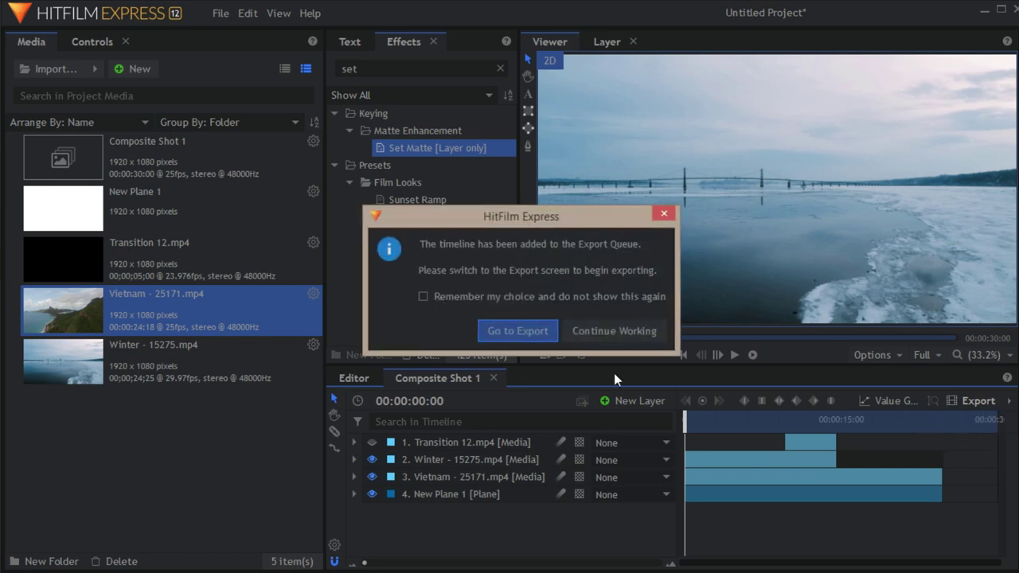
{"action": "left_click", "coordinate": [520, 332]}
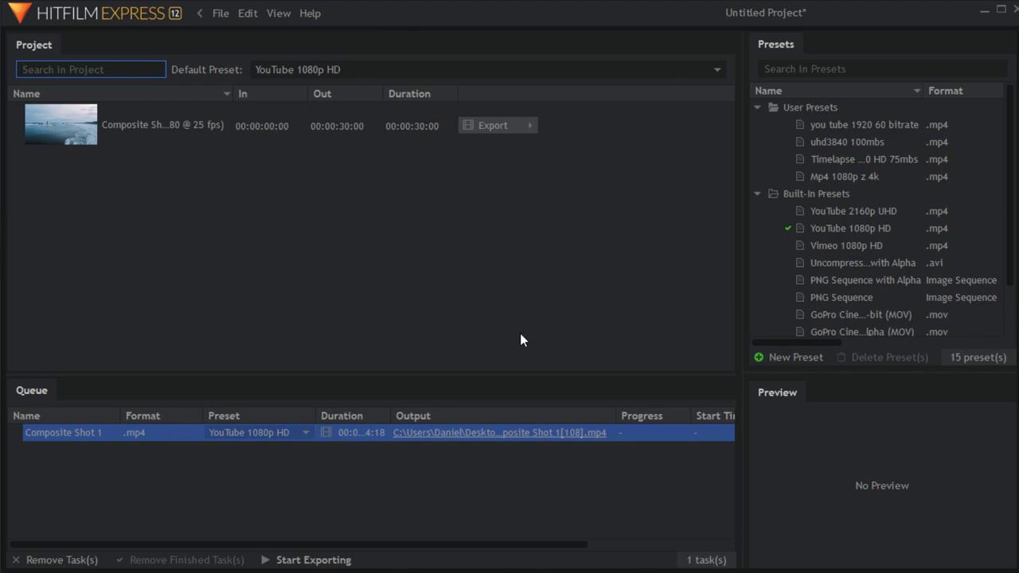
{"action": "left_click", "coordinate": [320, 561]}
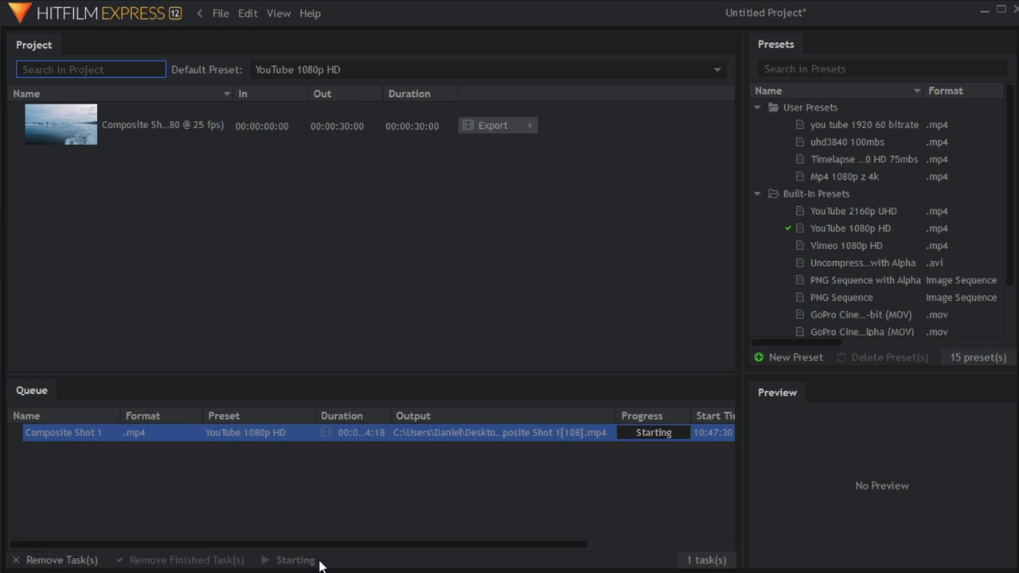